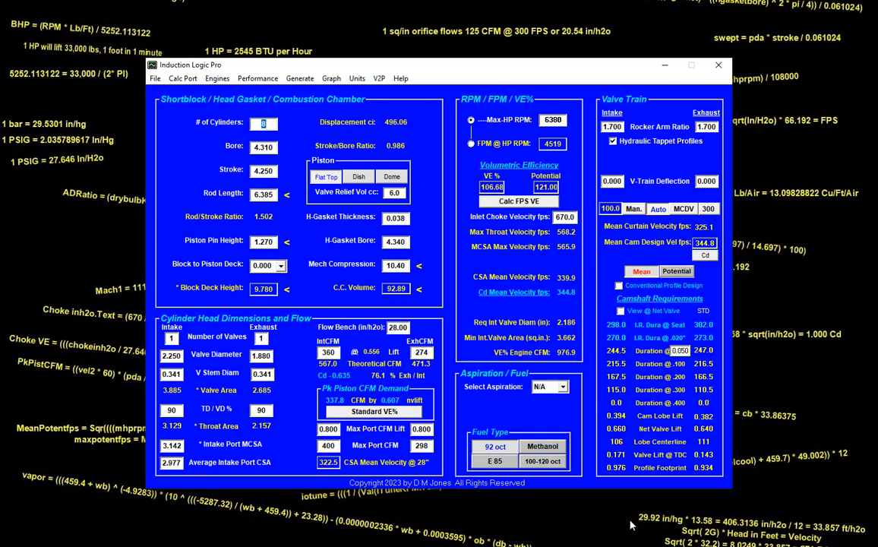
- Set the bore to 4.155, the stroke to 4.000 and the rod length to 6.000
key(Tab)
text(4.155)
key(Tab)
text(4)
key(Tab)
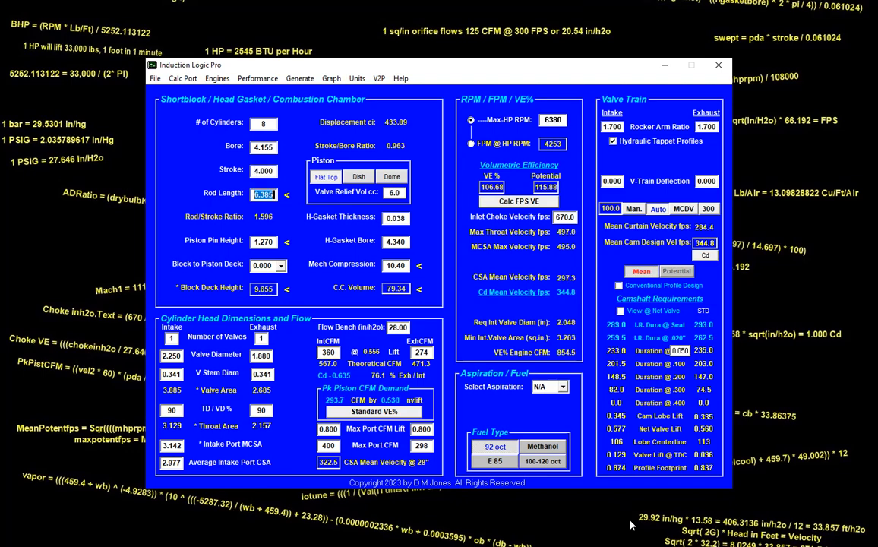
text(6)
key(Tab)
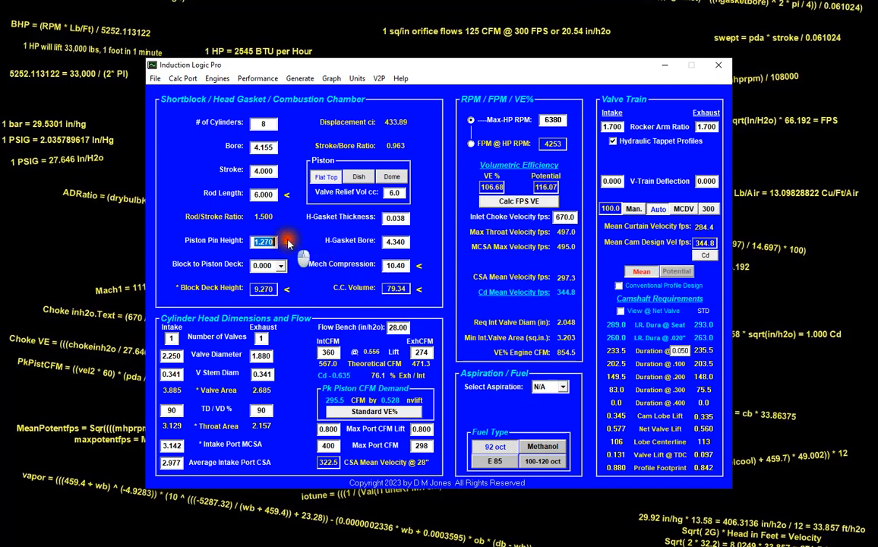
- Set the block deck height to 9.000
key(Tab)
text(9)
key(Tab)
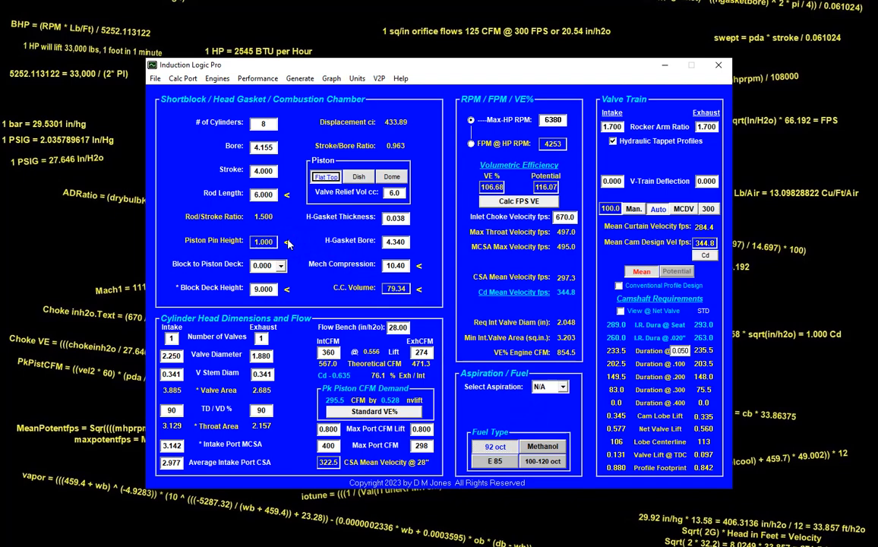
- Choose the Dome piston type and set its dome volume to 4.0 cc
click(392, 177)
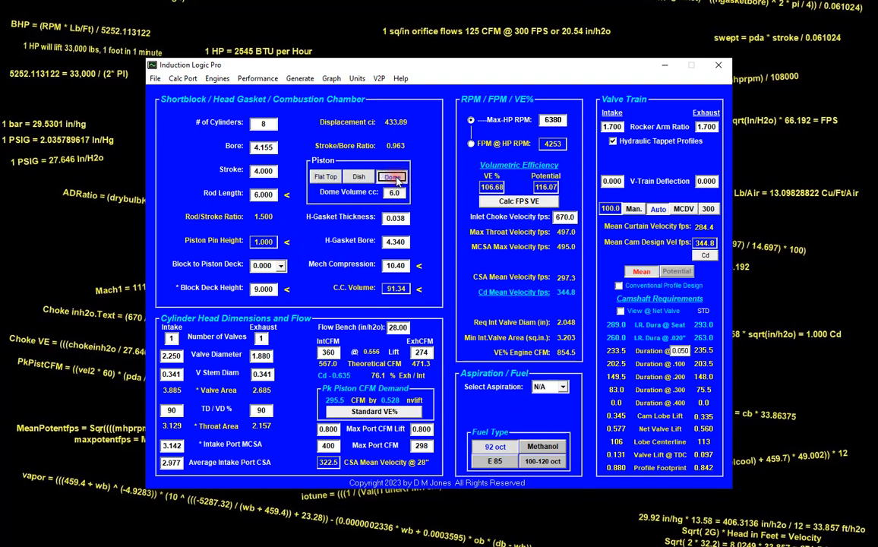
key(Tab)
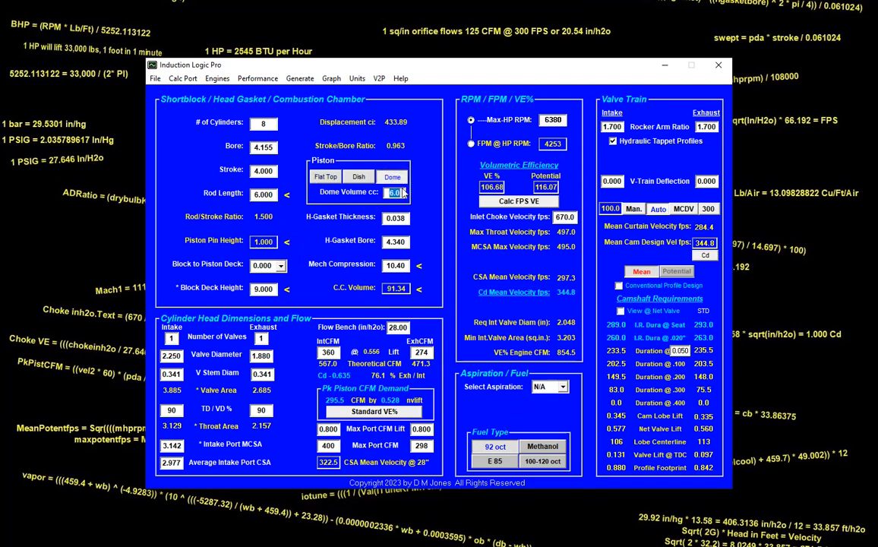
text(4)
key(Tab)
- Set the head gasket thickness to 0.039 and the head gasket bore to 4.200
text(0.039)
key(Tab)
text(4.2)
key(Tab)
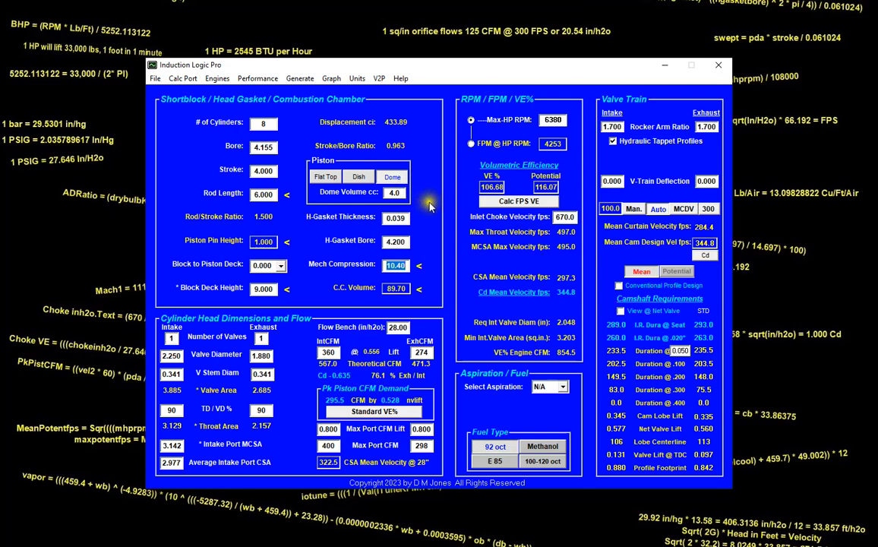
- Try a mechanical compression of 9.85 and set the combustion chamber volume to 75 cc
text(9.85)
key(Tab)
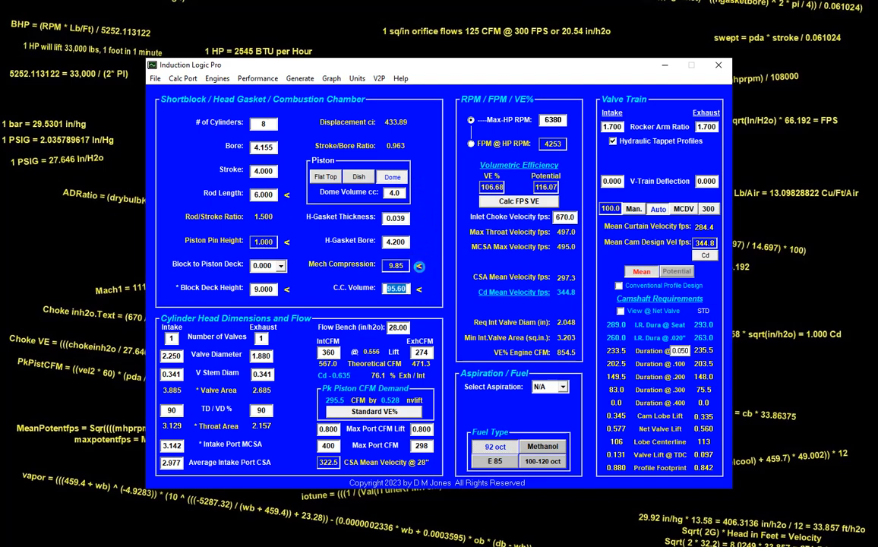
text(75)
key(Tab)
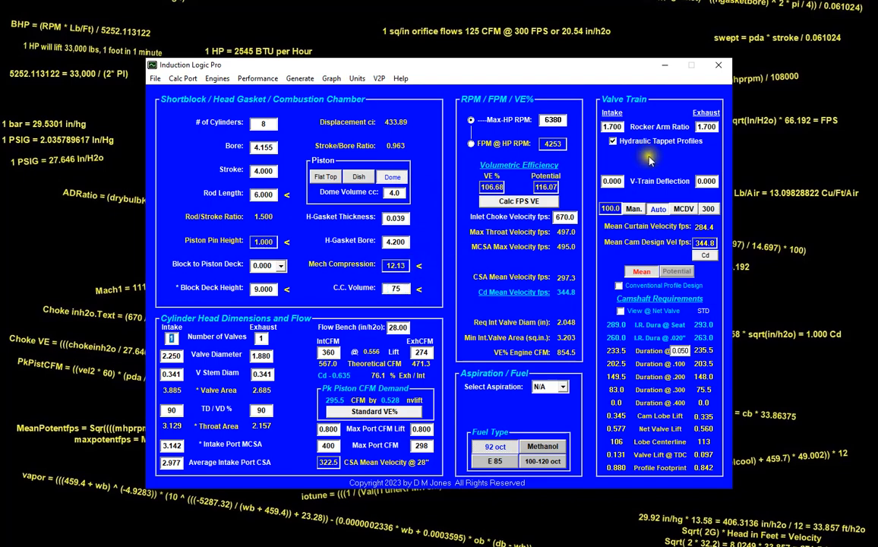
- Set the intake and exhaust rocker arm ratios to 1.850
double_click(620, 127)
text(1.850)
key(Tab)
text(1.850)
key(Tab)
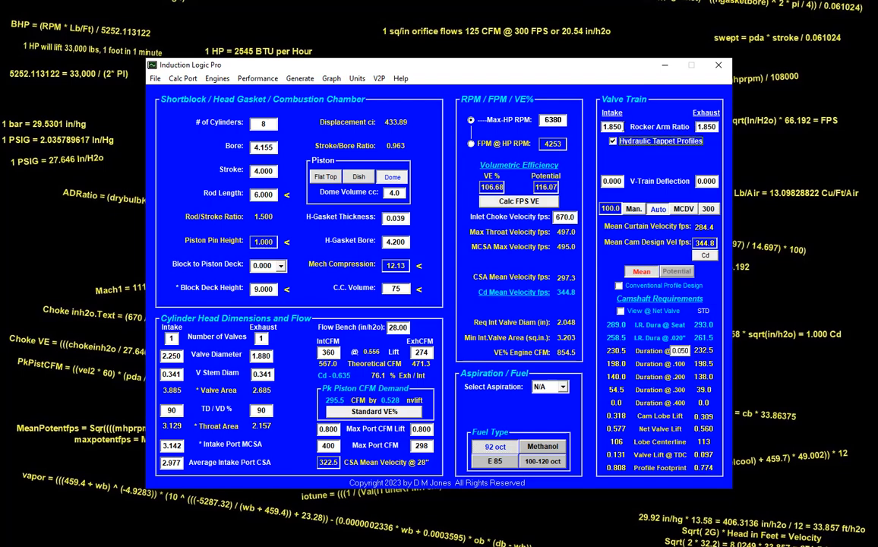
- Turn off hydraulic tappet profiles and set the hot valve lash to 0.020 for both intake and exhaust
click(613, 141)
click(628, 158)
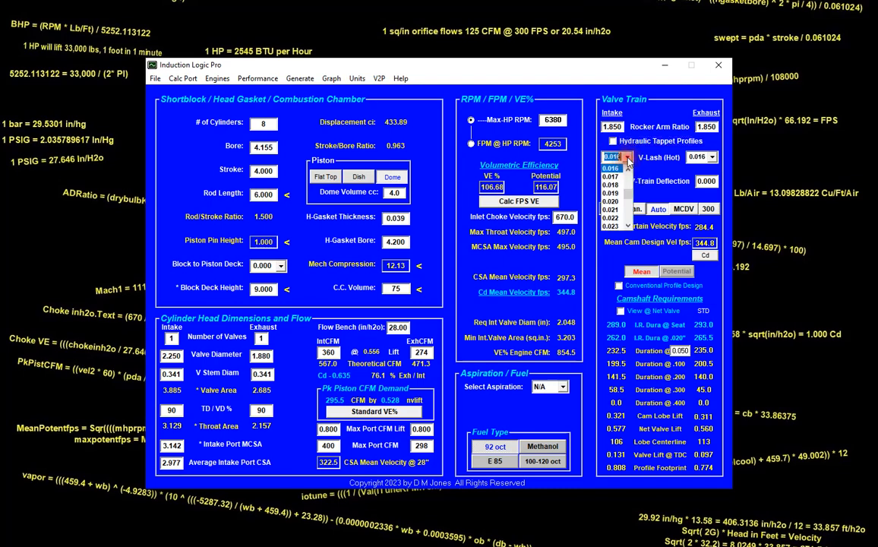
click(619, 201)
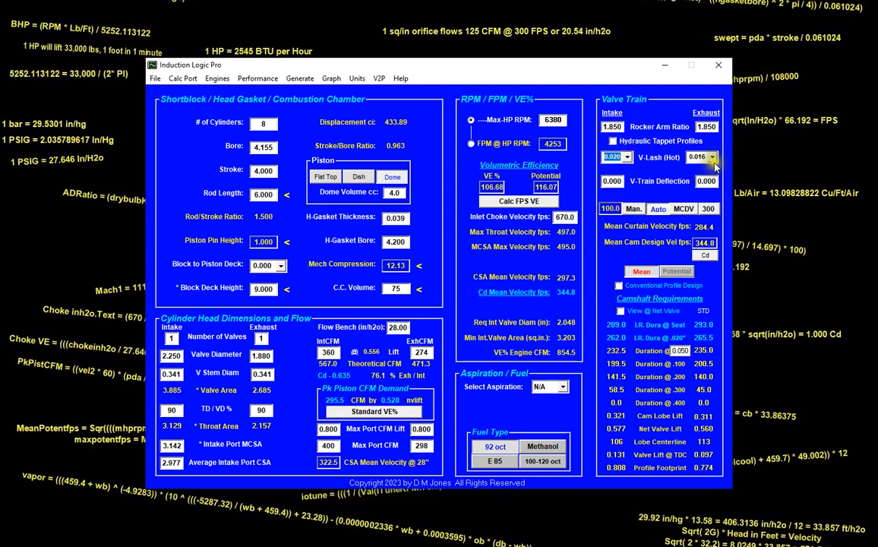
click(711, 157)
click(695, 201)
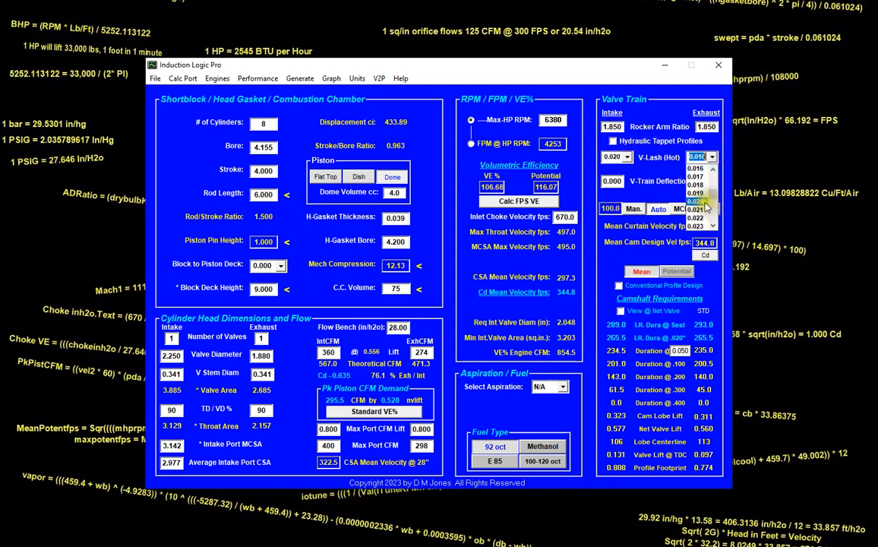
key(Tab)
- Set the intake and exhaust valve-train deflection to 0.020 and switch the valve train mode to manual at 100.0
click(620, 180)
text(.020)
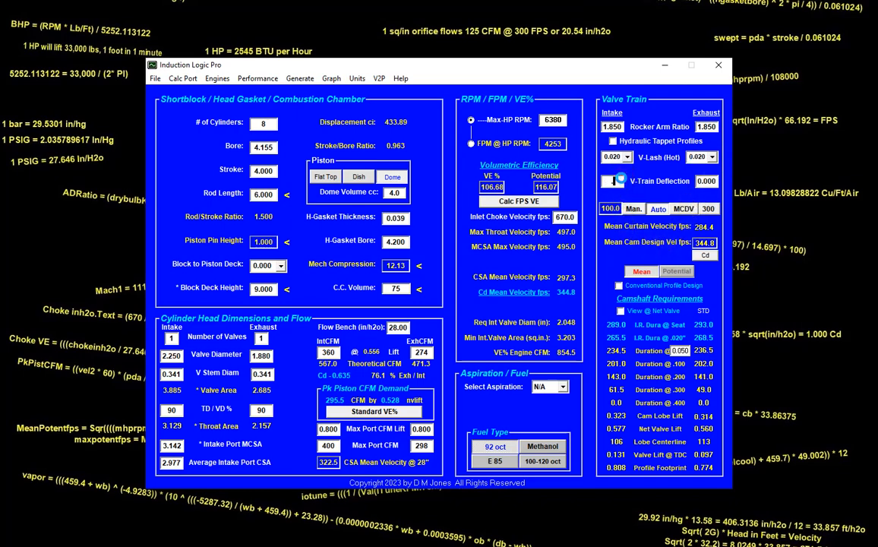
key(Tab)
text(.020)
key(Tab)
click(635, 209)
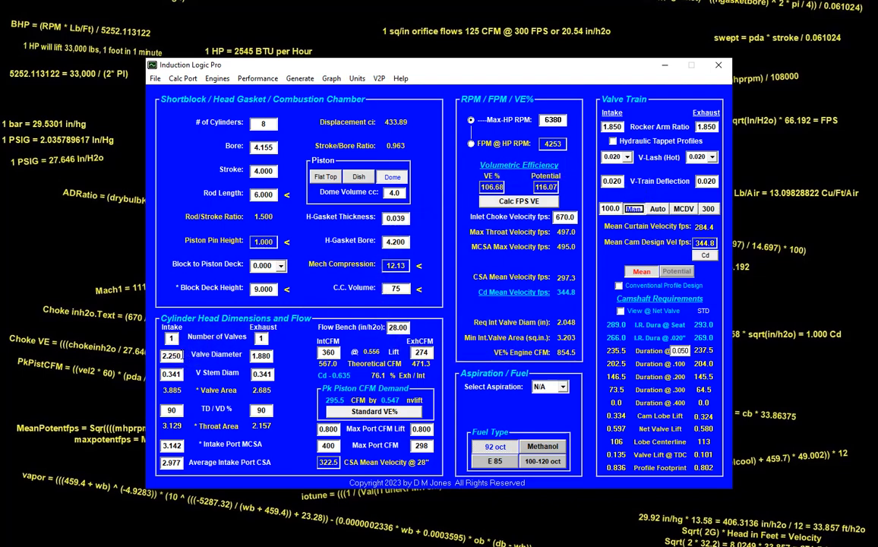
- Set the valve diameters to 2.125 for the intake and 1.600 for the exhaust
double_click(182, 355)
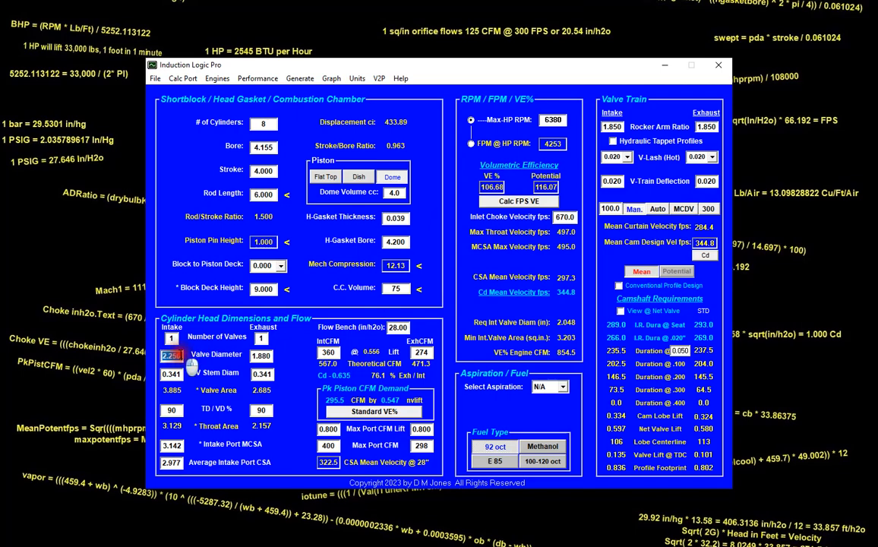
text(2.125)
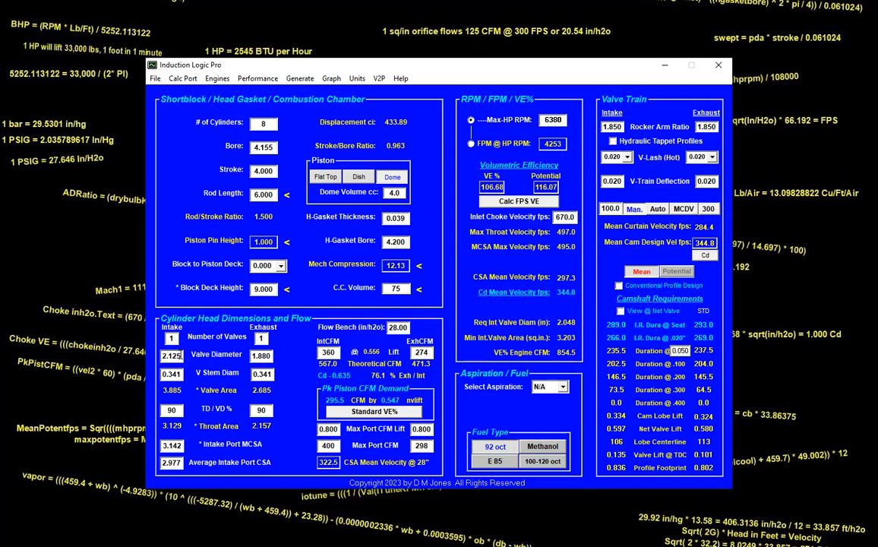
key(Tab)
text(1.6)
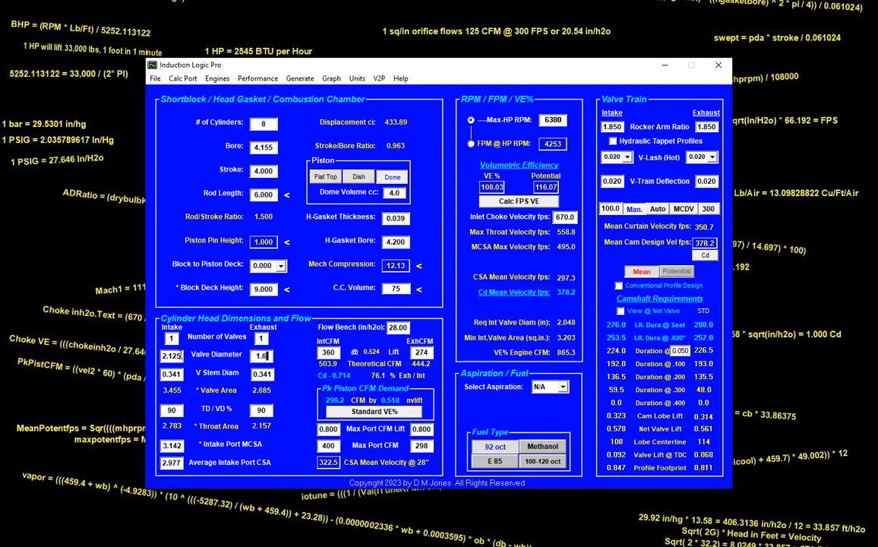
key(Tab)
- Set the intake and exhaust valve stem diameters to 0.312
text(.312)
key(Tab)
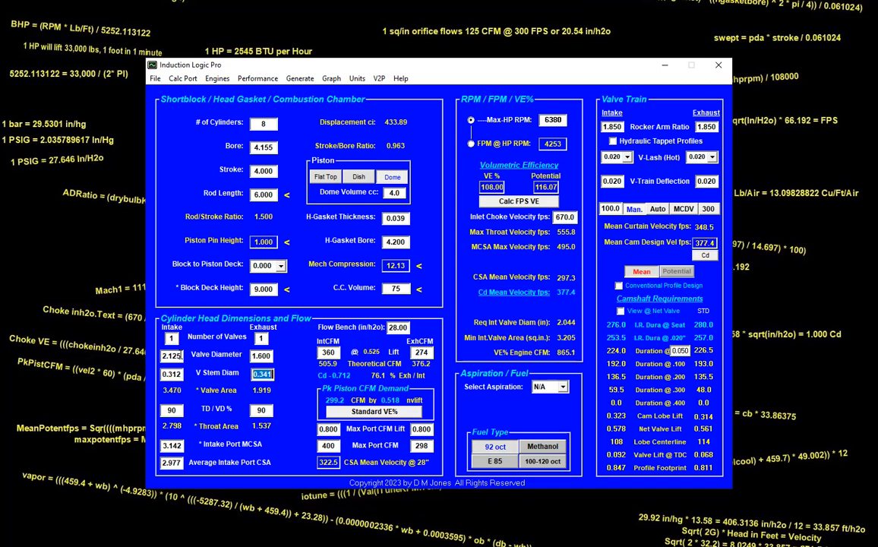
text(.312)
key(Tab)
- Set the flow bench values to 305 CFM for the intake and 218 CFM for the exhaust
click(398, 327)
key(Tab)
text(30)
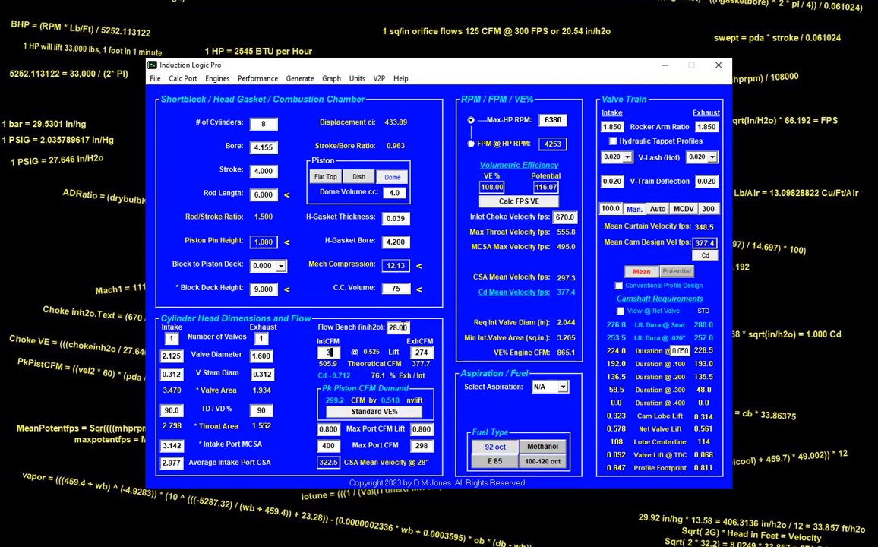
text(5)
key(Tab)
text(21)
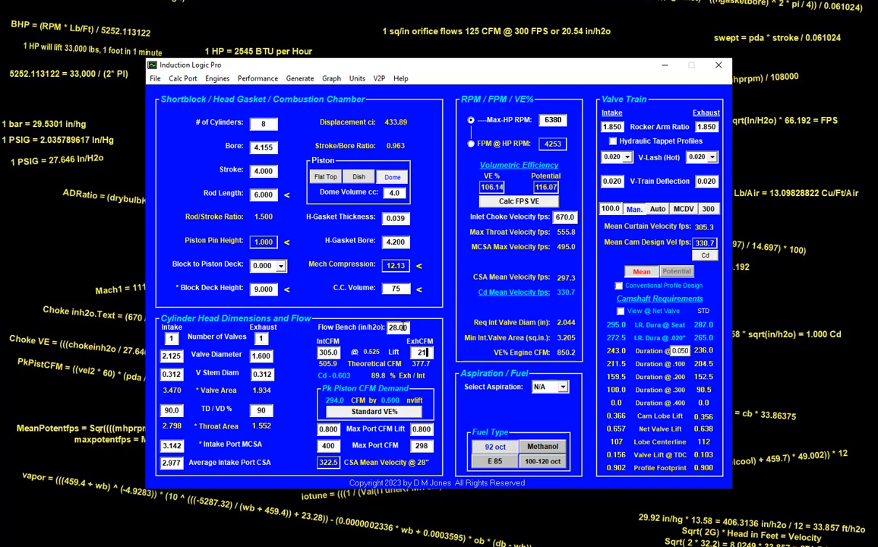
text(8)
key(Tab)
key(Tab)
key(Tab)
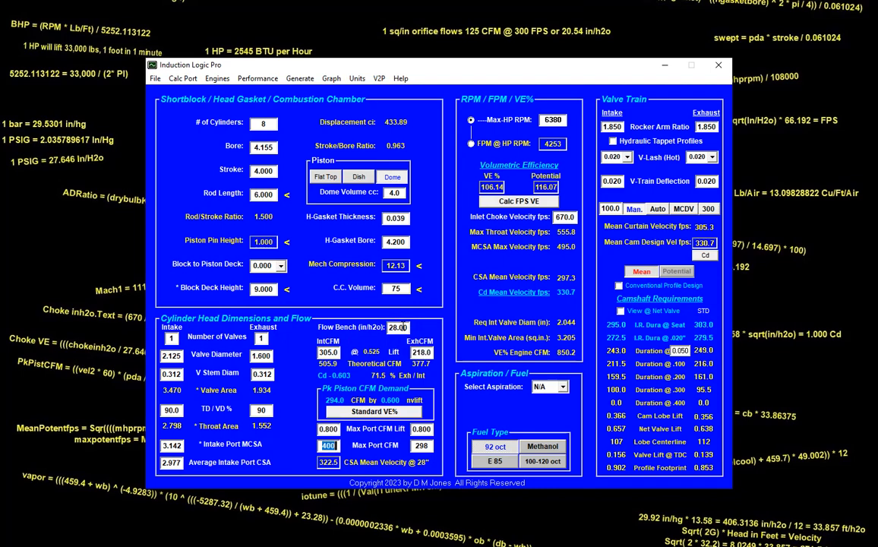
- Set the maximum port CFM to 345 for the intake and 250 for the exhaust
text(345)
key(Tab)
text(250)
key(Tab)
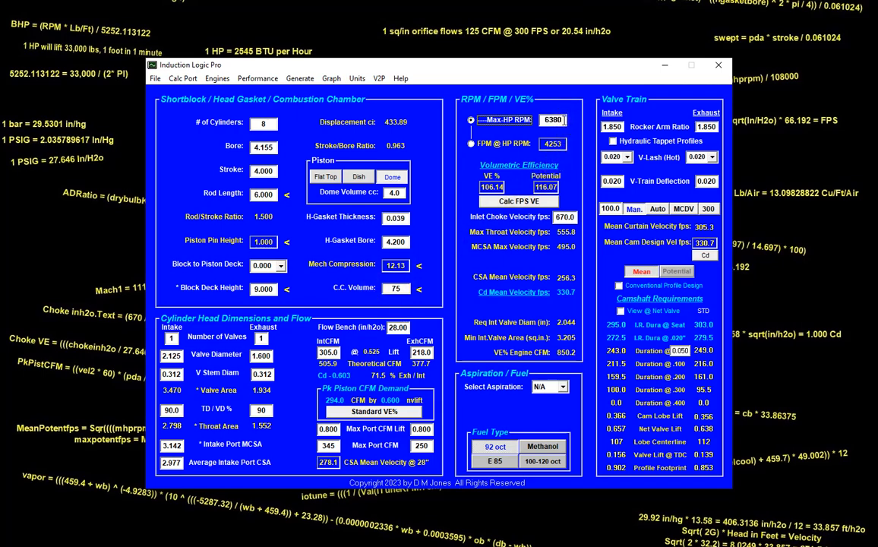
- Set the max-HP RPM to 7400 and switch the camshaft requirements from STD to RPM
double_click(563, 120)
text(7400)
key(Tab)
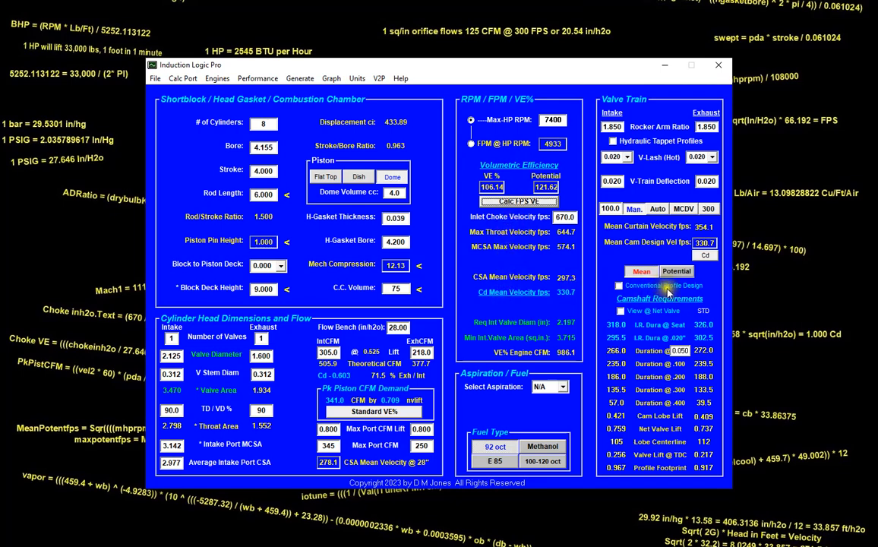
click(703, 310)
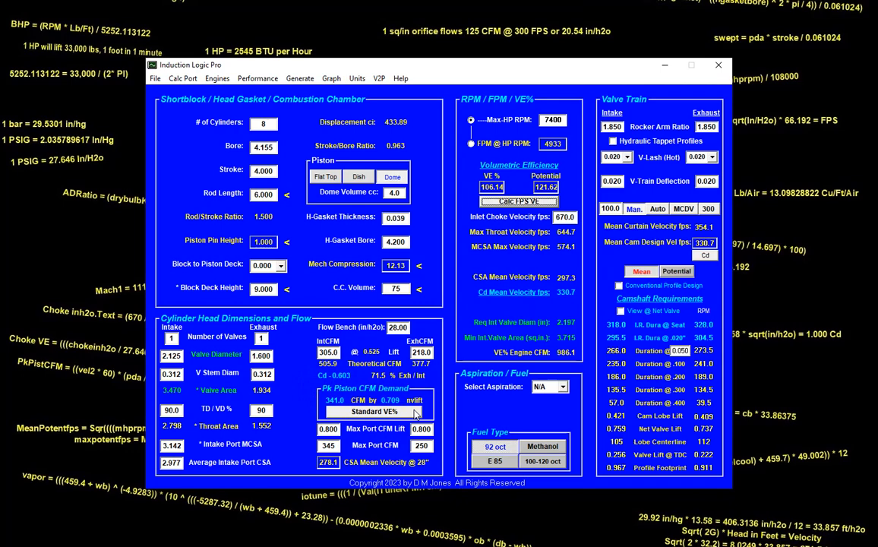
click(342, 376)
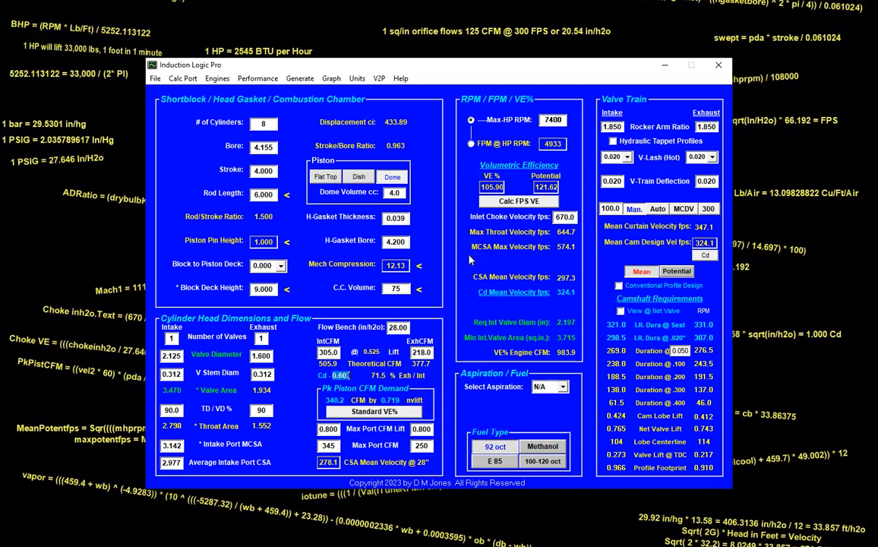
- Set the max-HP RPM to 6100 to evaluate the camshaft requirements at that speed
double_click(562, 120)
text(6)
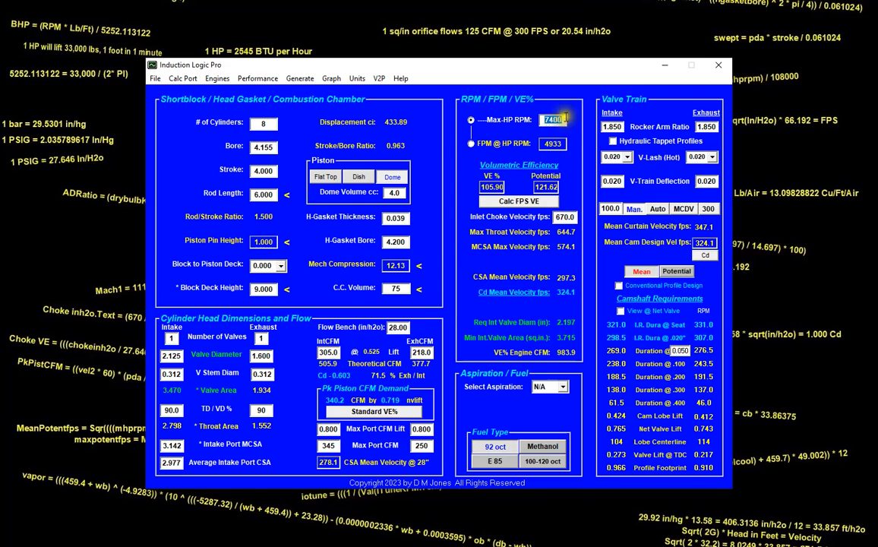
text(100)
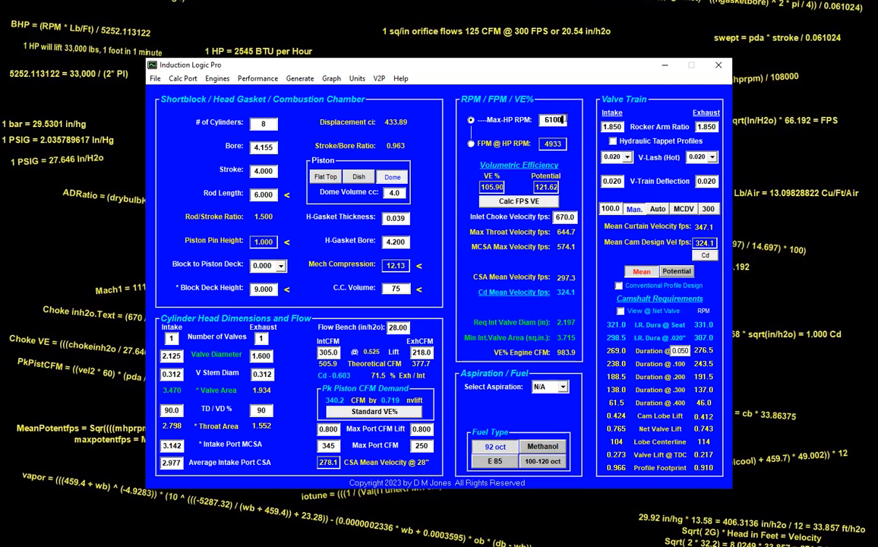
key(Return)
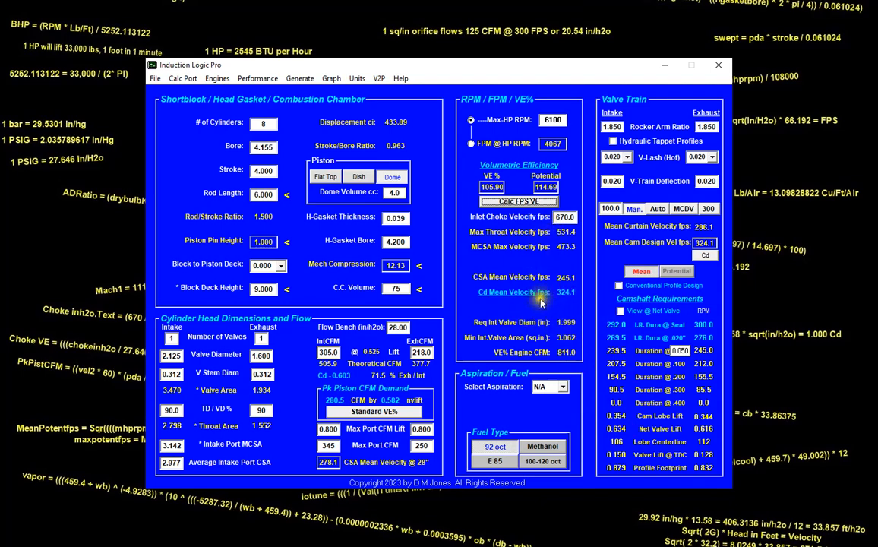
- Set the max-HP RPM to 6500 to evaluate the camshaft requirements at that speed
double_click(565, 121)
text(6500)
key(Tab)
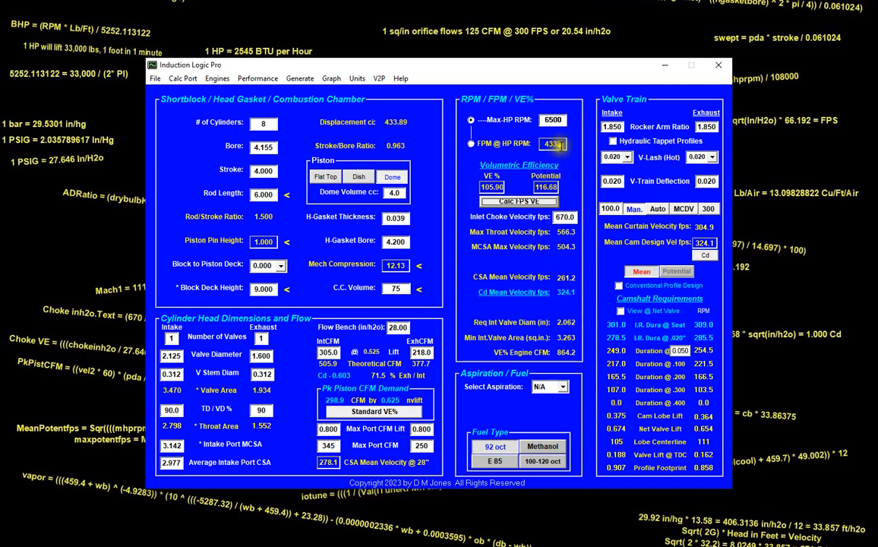
- Set the max-HP RPM to 6900 to evaluate the camshaft requirements at that speed
double_click(557, 120)
text(65)
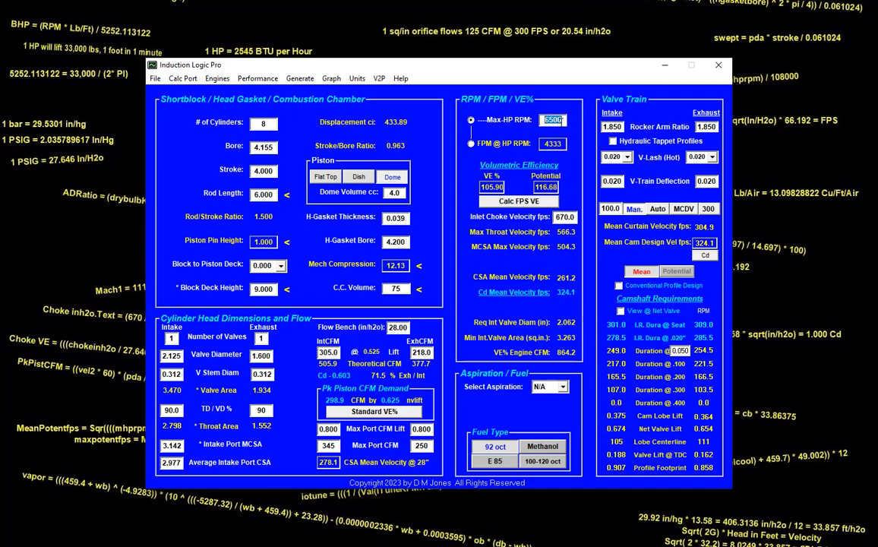
text(00)
key(Return)
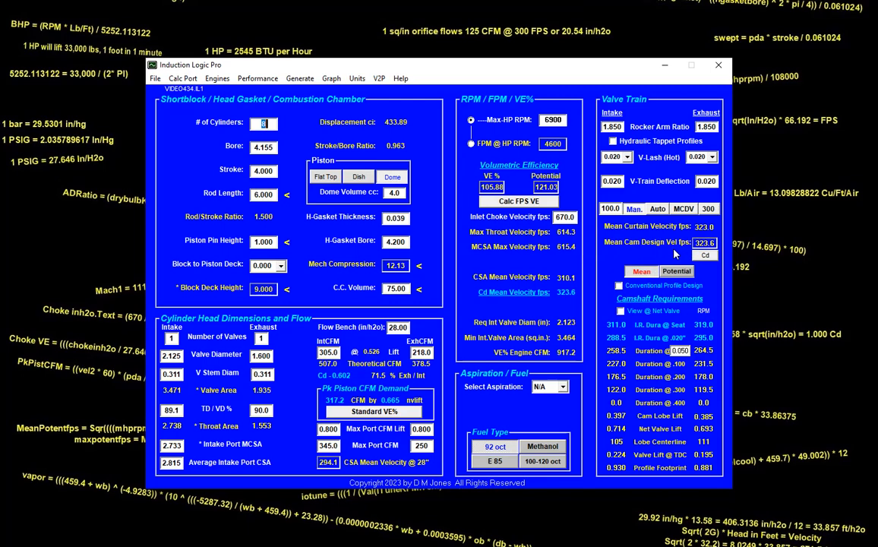
- Set the max-HP RPM to 7300 and switch the valve train mode from manual to Auto
click(562, 119)
text(7)
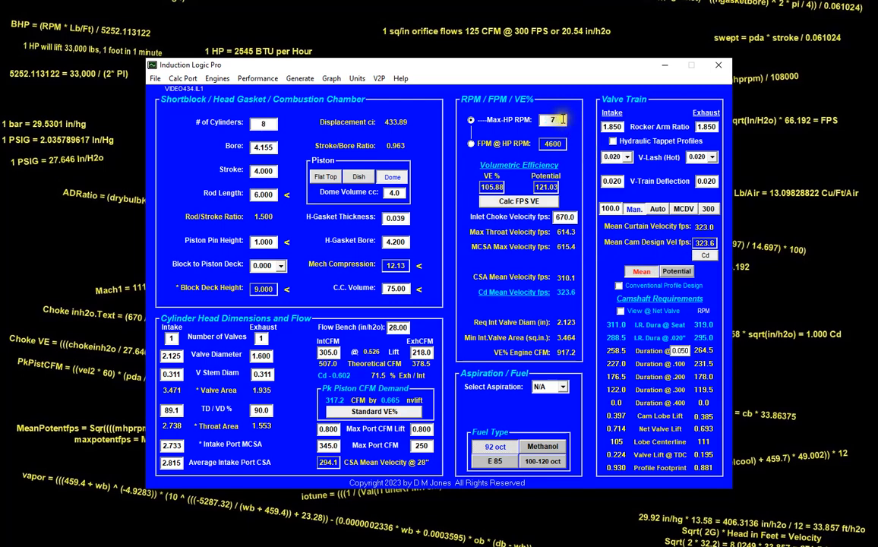
text(300)
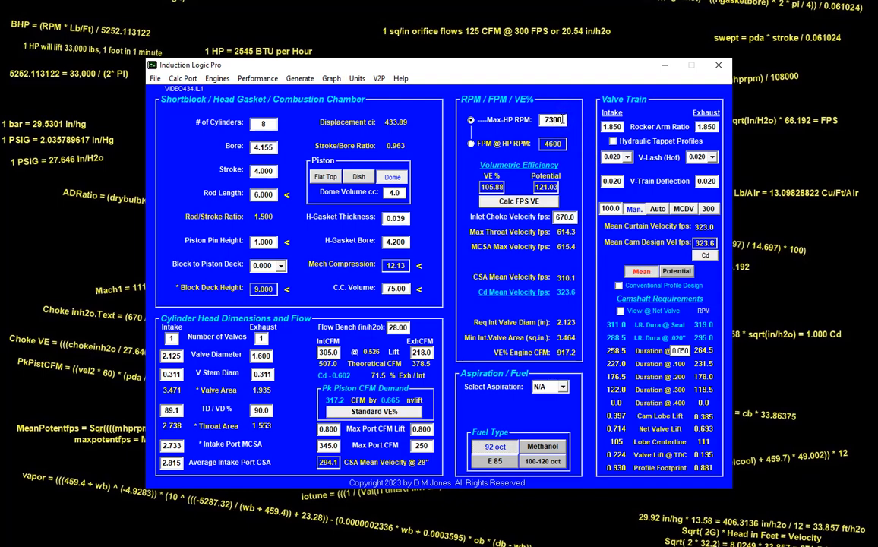
key(Tab)
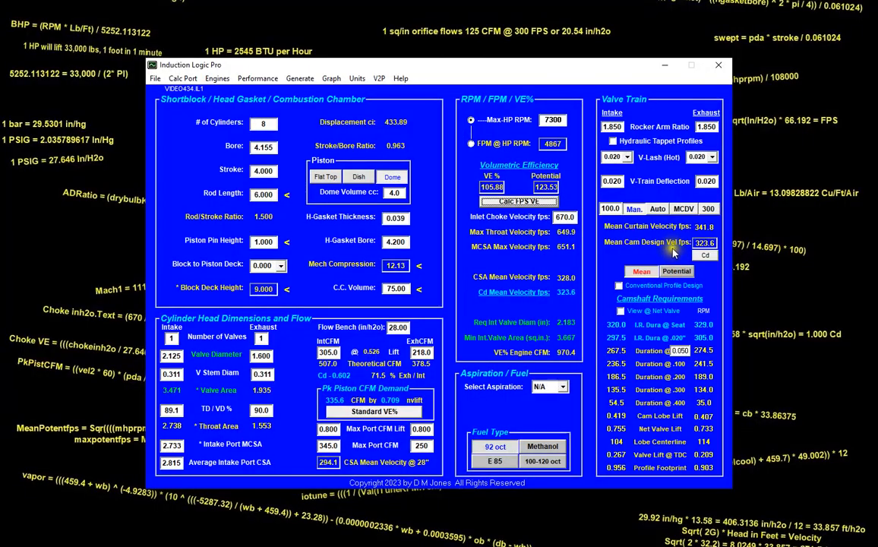
click(658, 208)
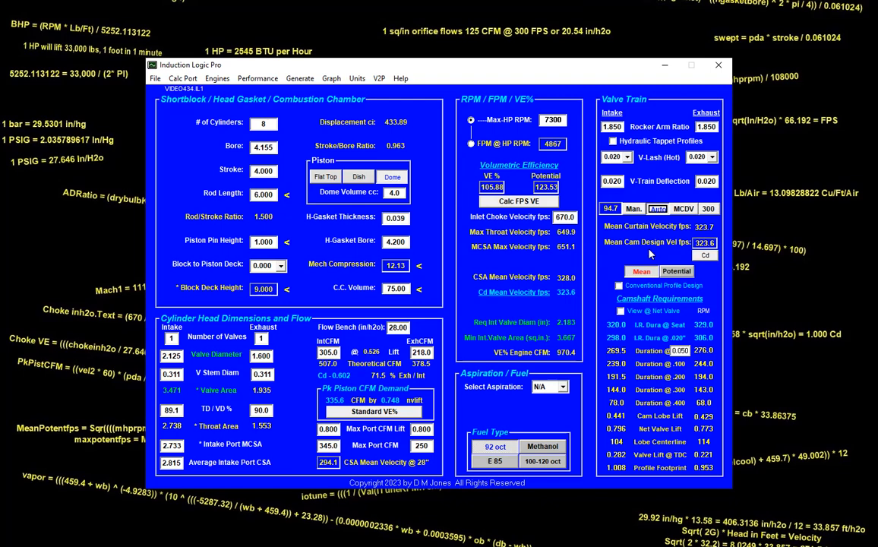
- Set the max-HP RPM to 7400 to evaluate the camshaft requirements at that speed
click(553, 120)
text(7400)
key(Tab)
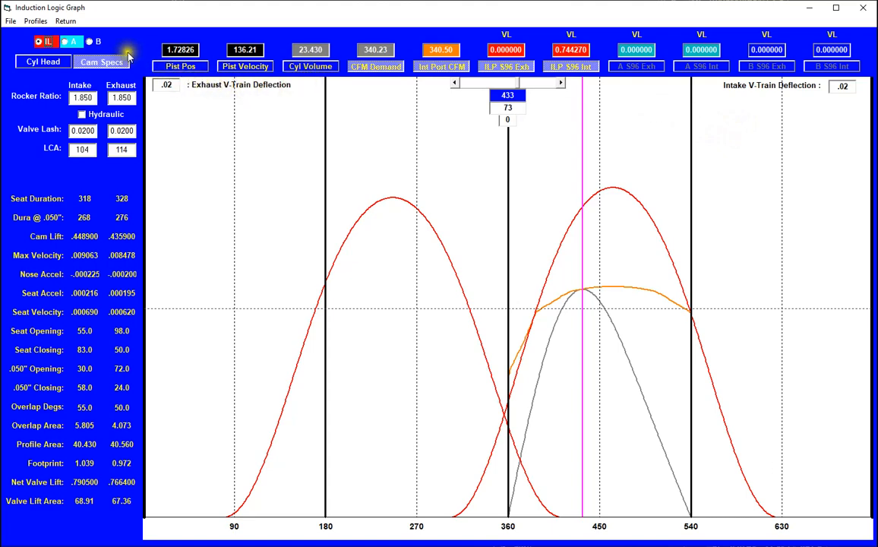
- Return from the valve lift graph to the main engine data and check the engine's dynamic compression ratio
click(66, 23)
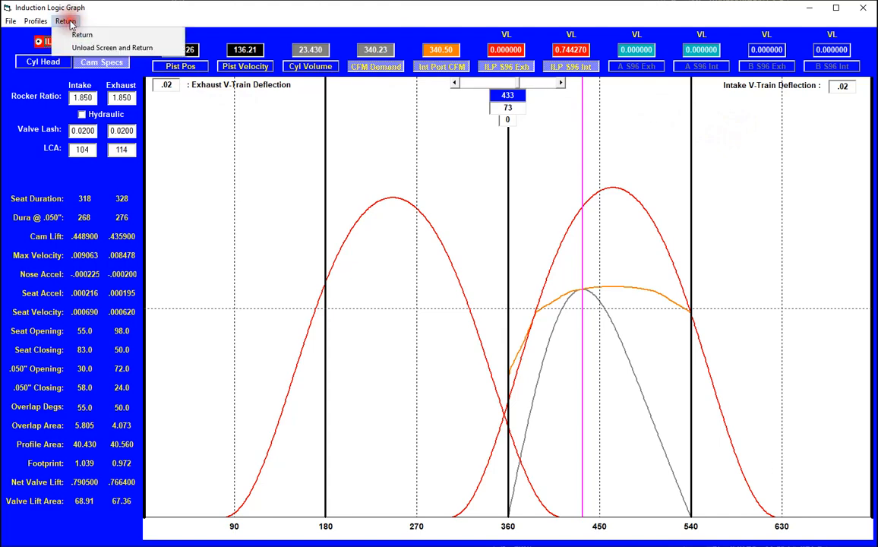
click(73, 32)
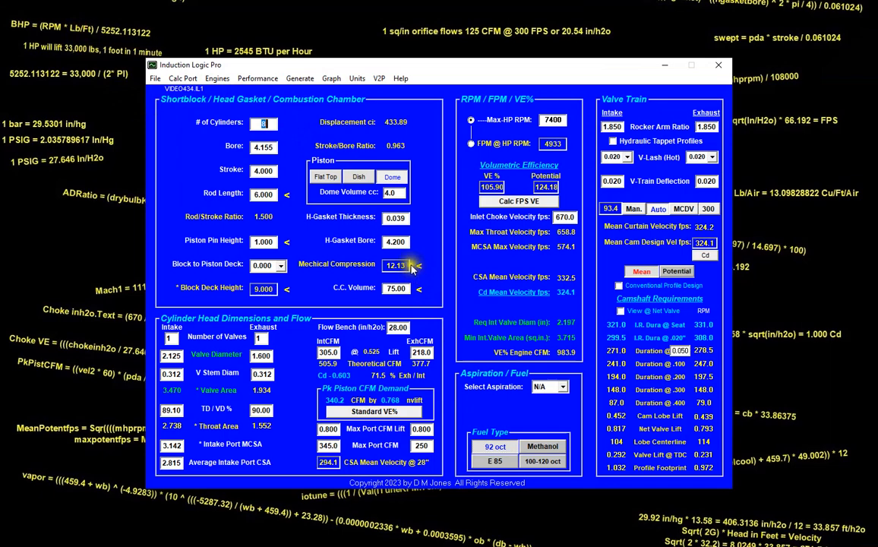
click(402, 264)
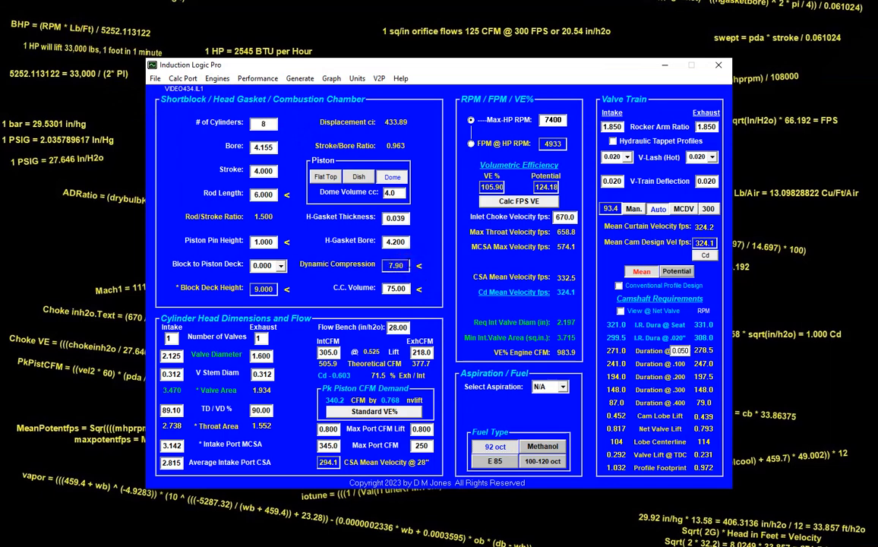
click(393, 242)
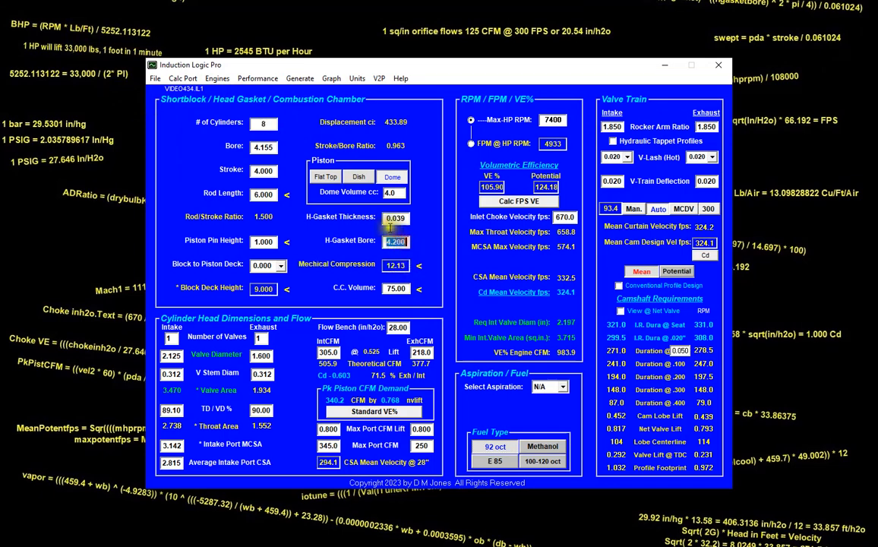
- Show the engine's performance calculations and load the baseline fuel and VE% values
click(256, 79)
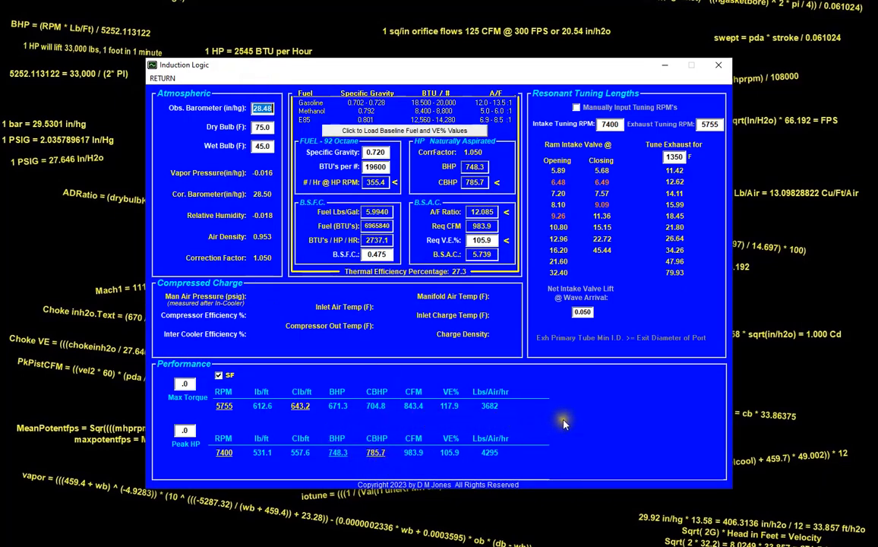
click(438, 131)
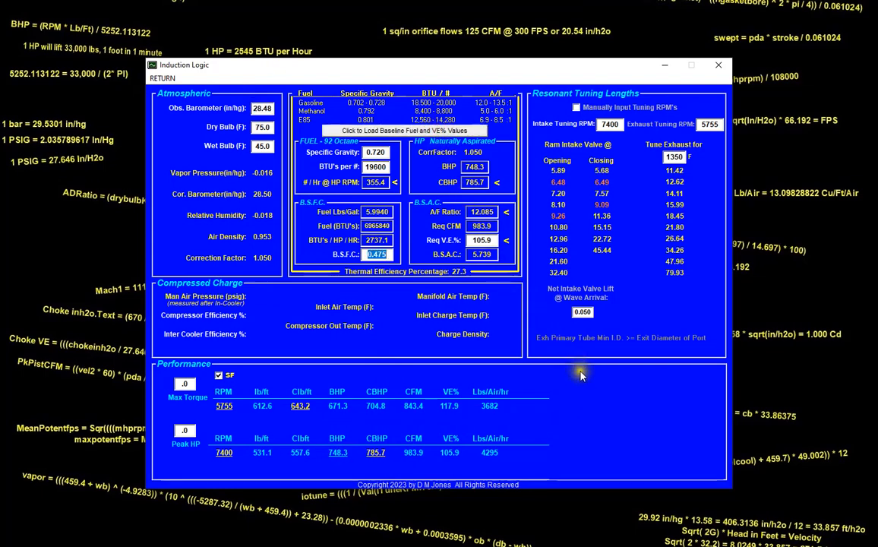